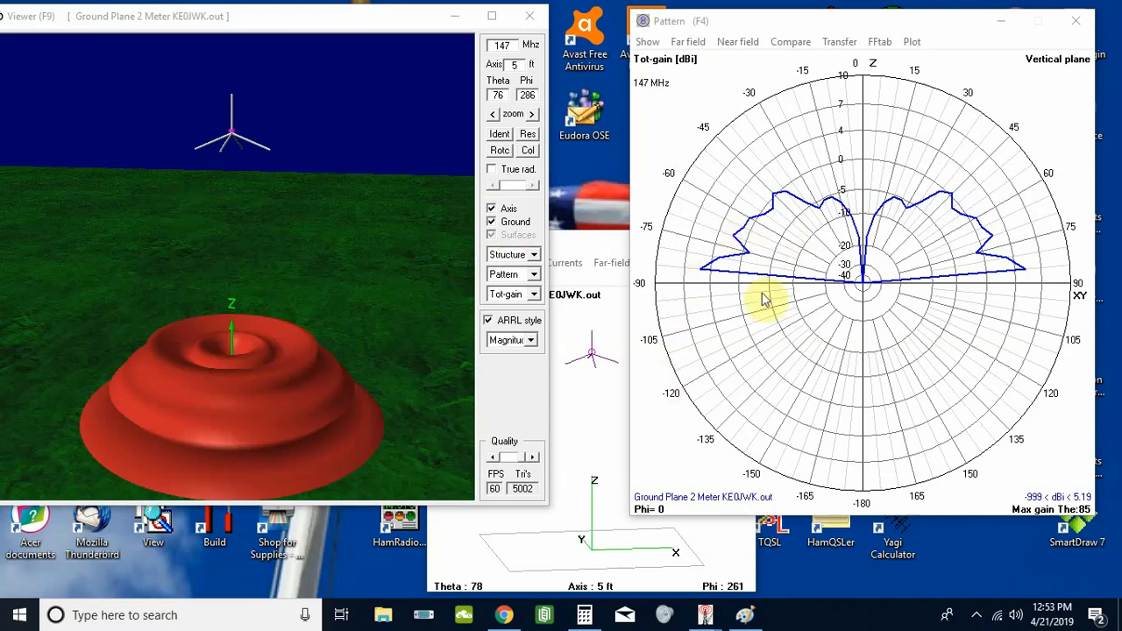
Close the 3D viewer and open the 2-meter ground plane model in the NEC editor (new)
{"action": "left_click", "coordinate": [530, 16]}
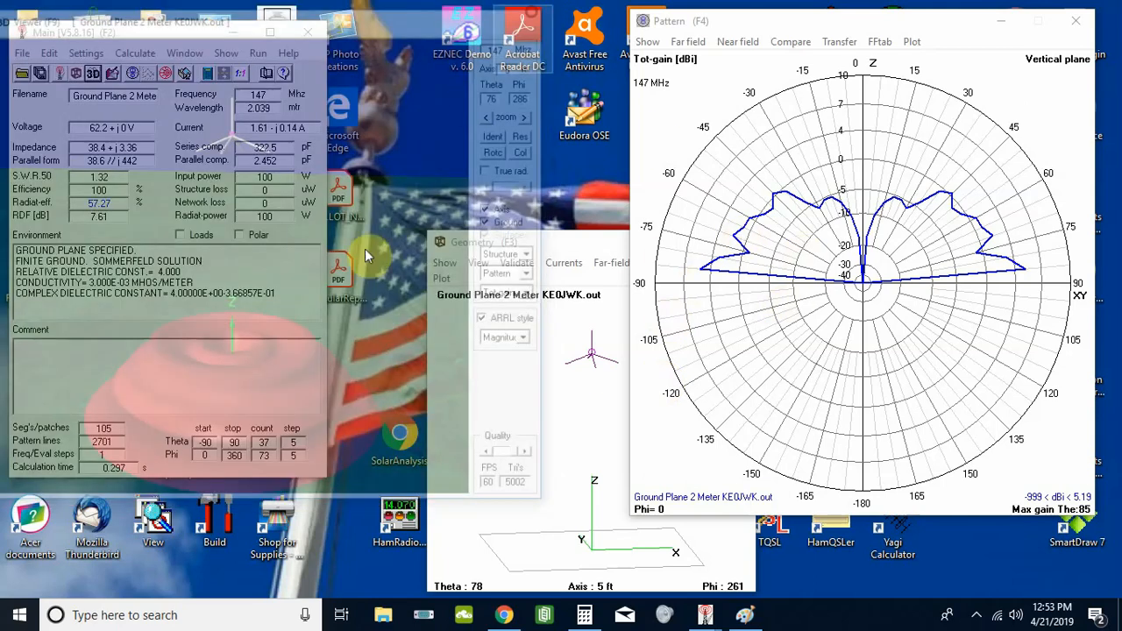
{"action": "left_click", "coordinate": [111, 35]}
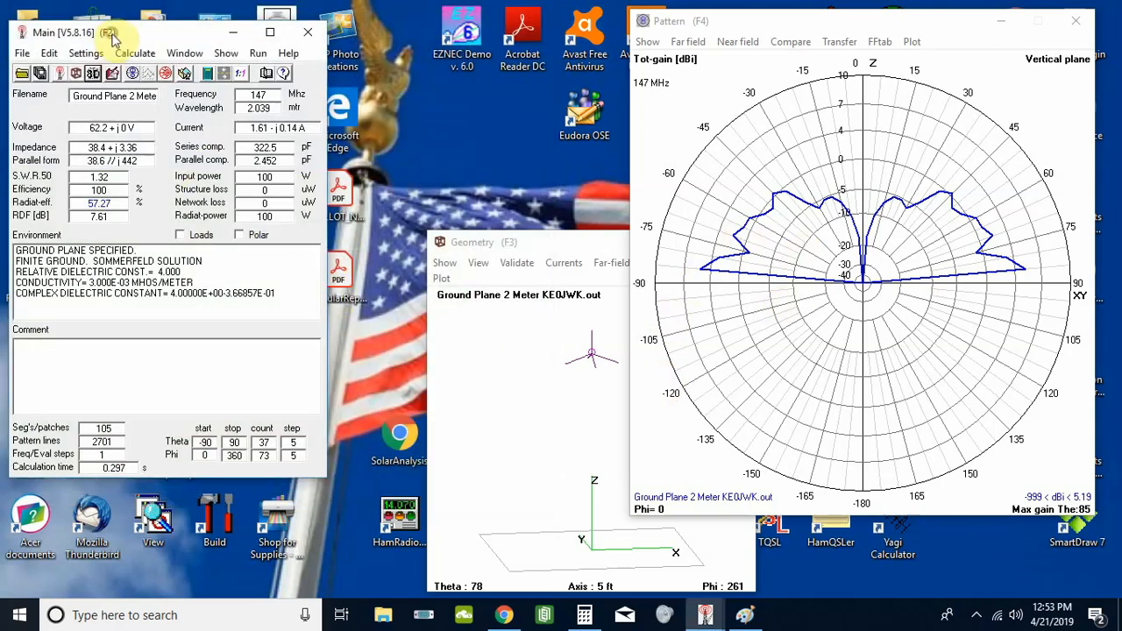
{"action": "left_click", "coordinate": [49, 55]}
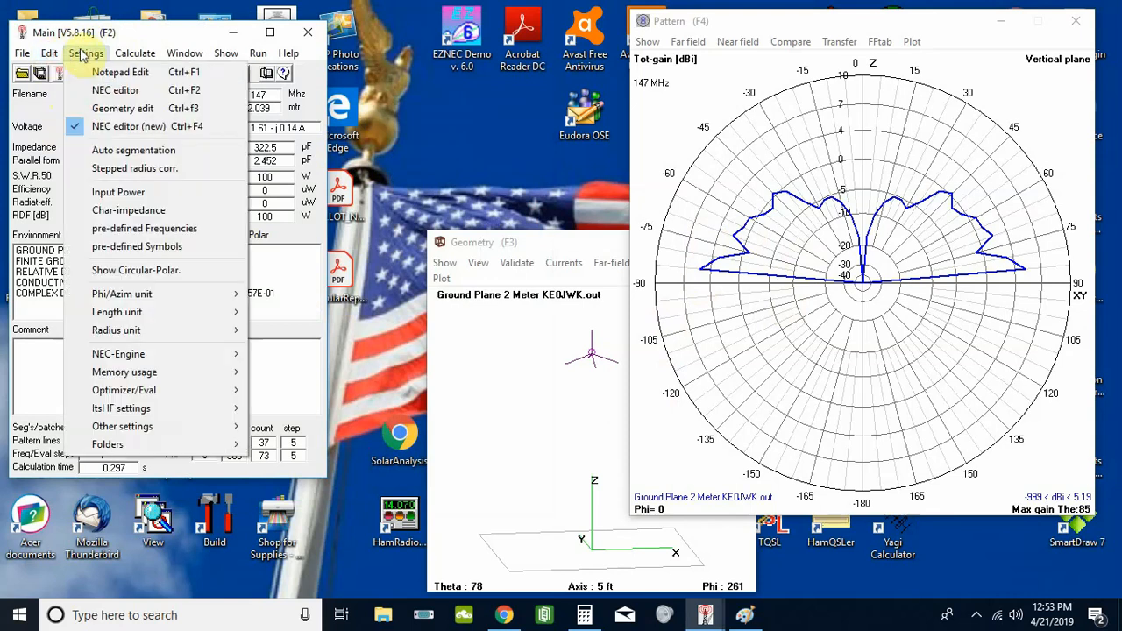
{"action": "left_click", "coordinate": [84, 54]}
{"action": "left_click", "coordinate": [84, 54]}
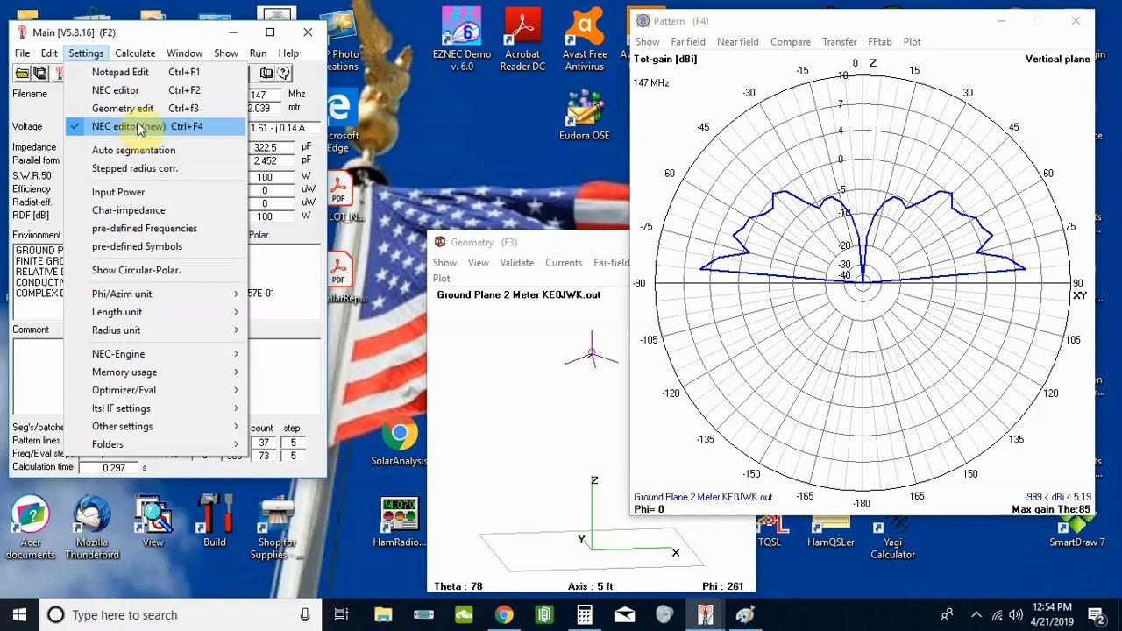
{"action": "left_click", "coordinate": [138, 128]}
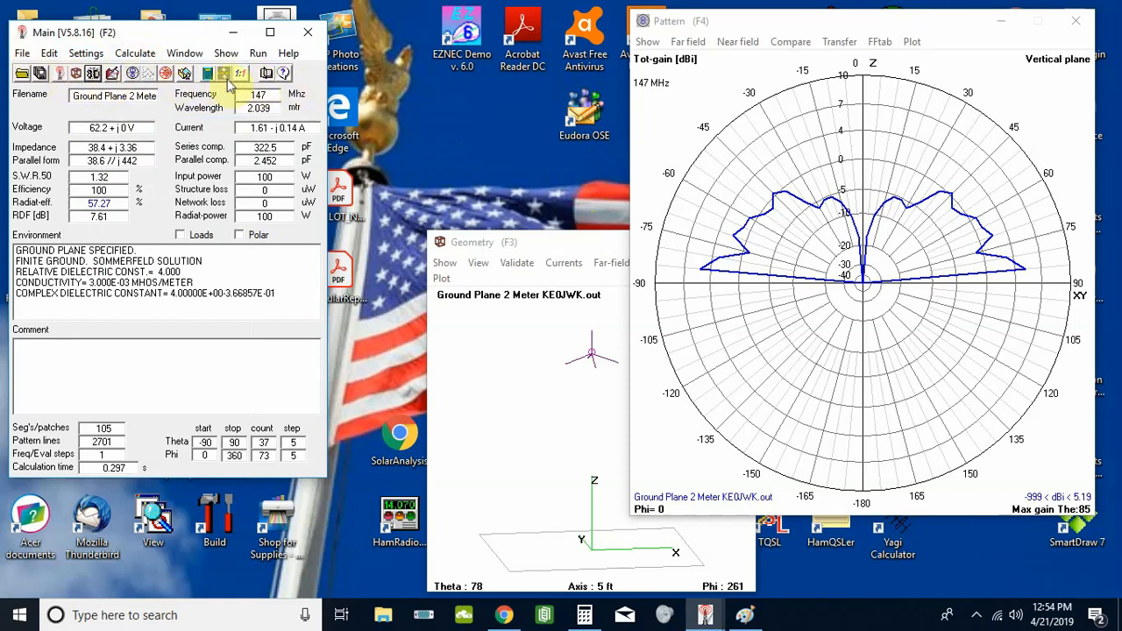
{"action": "left_click", "coordinate": [112, 74]}
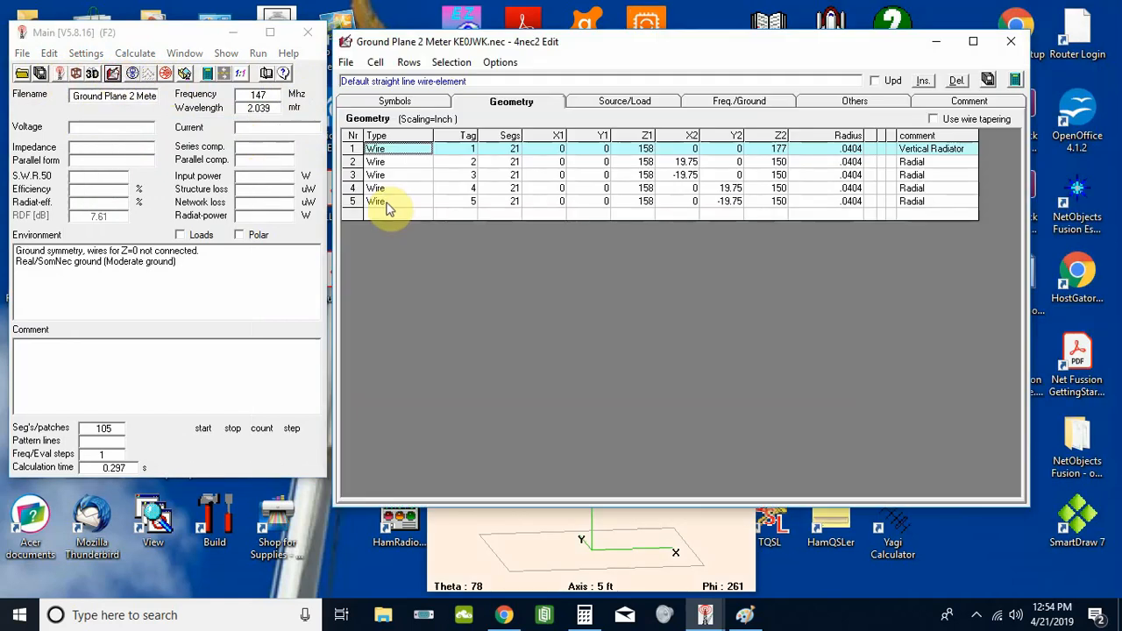
Keep Real ground as the environment and set the main ground type to Medium hills and forest
{"action": "left_click", "coordinate": [739, 103]}
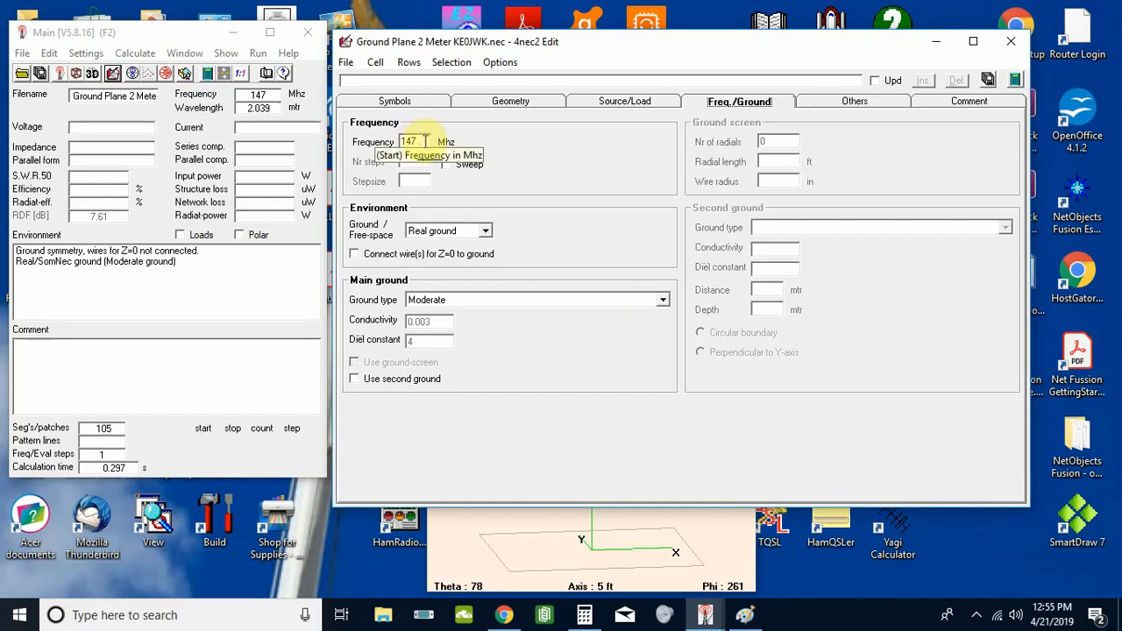
{"action": "left_click", "coordinate": [485, 231]}
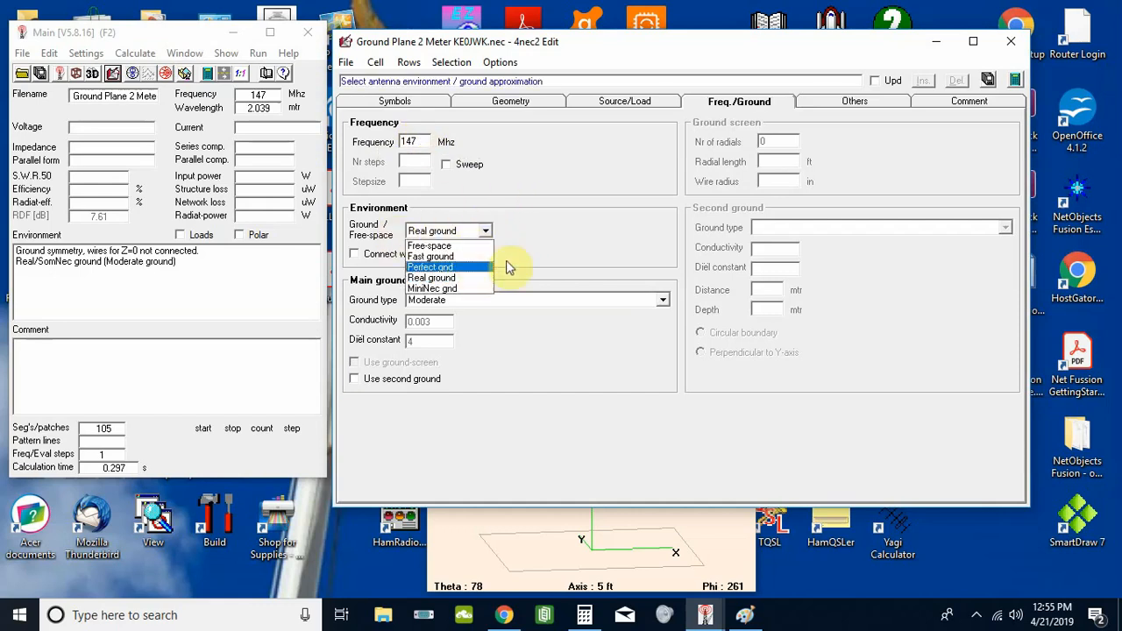
{"action": "left_click", "coordinate": [580, 230]}
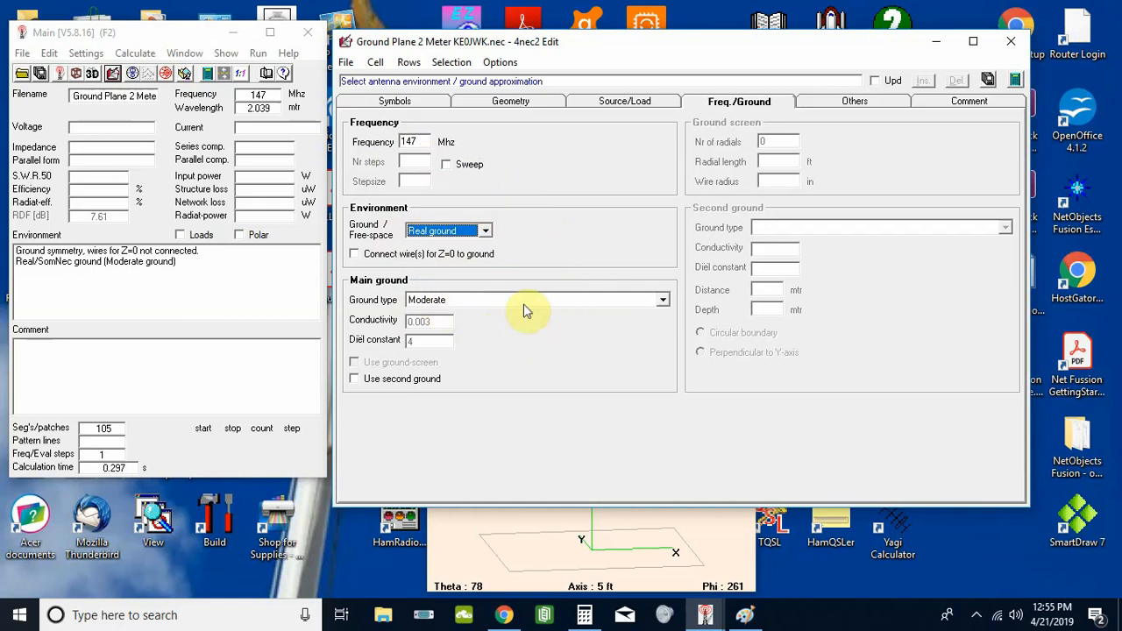
{"action": "left_click", "coordinate": [662, 302]}
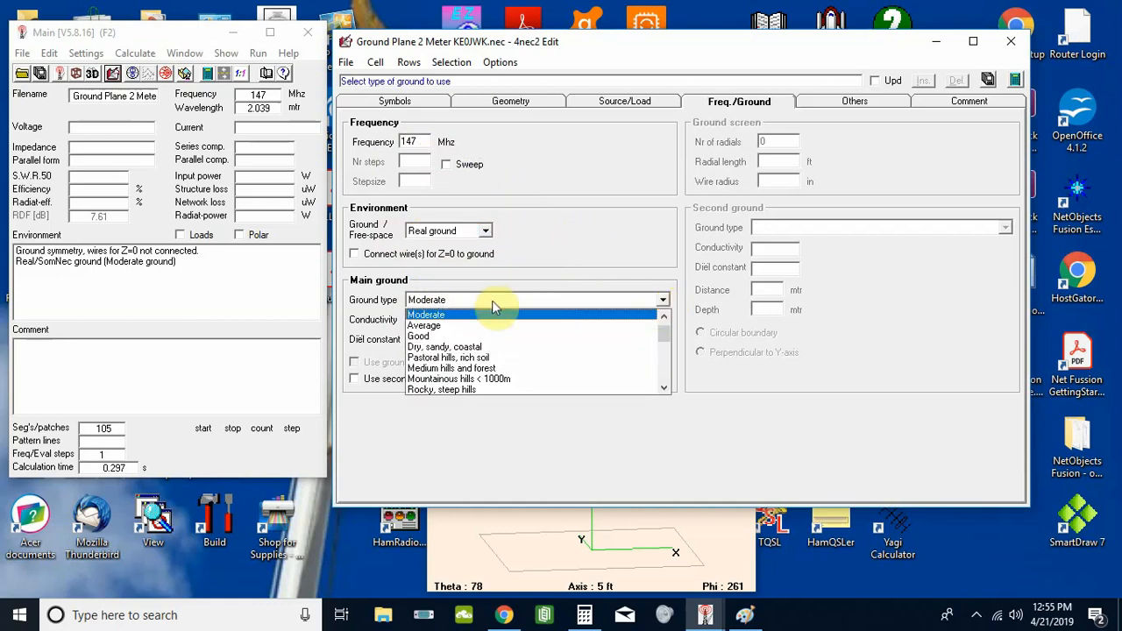
{"action": "left_click", "coordinate": [447, 327]}
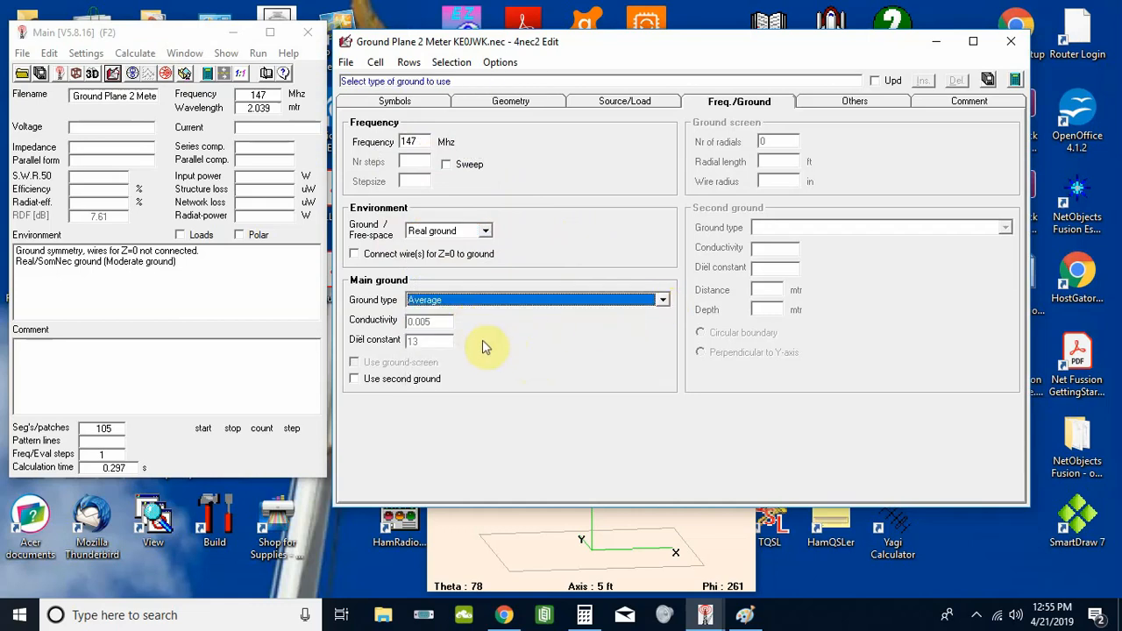
{"action": "left_click", "coordinate": [664, 300]}
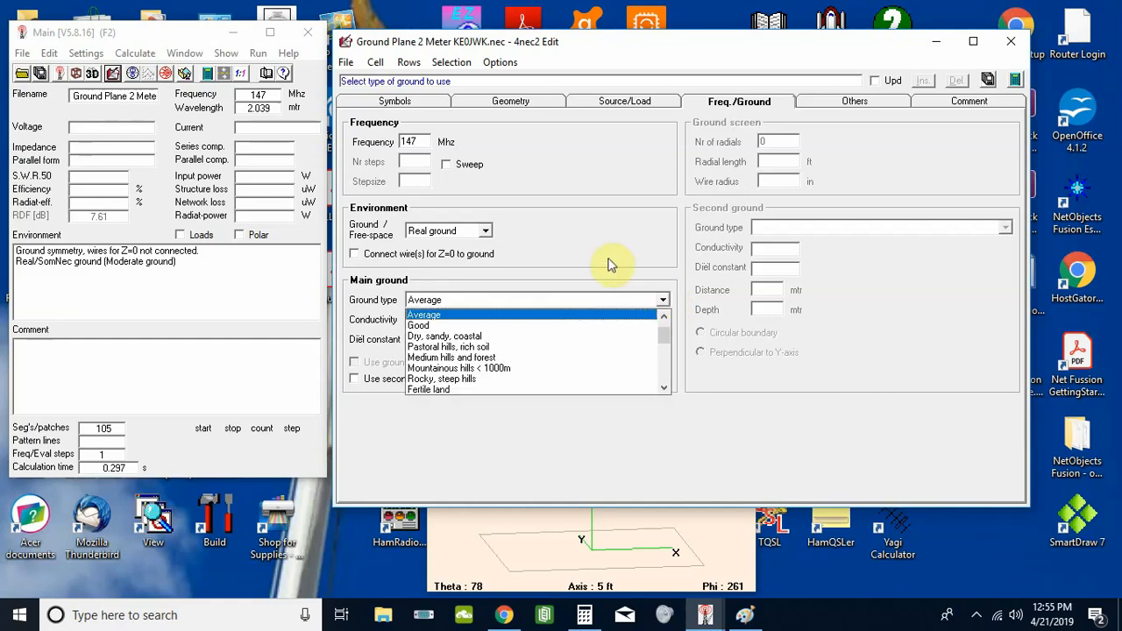
{"action": "left_click", "coordinate": [441, 357]}
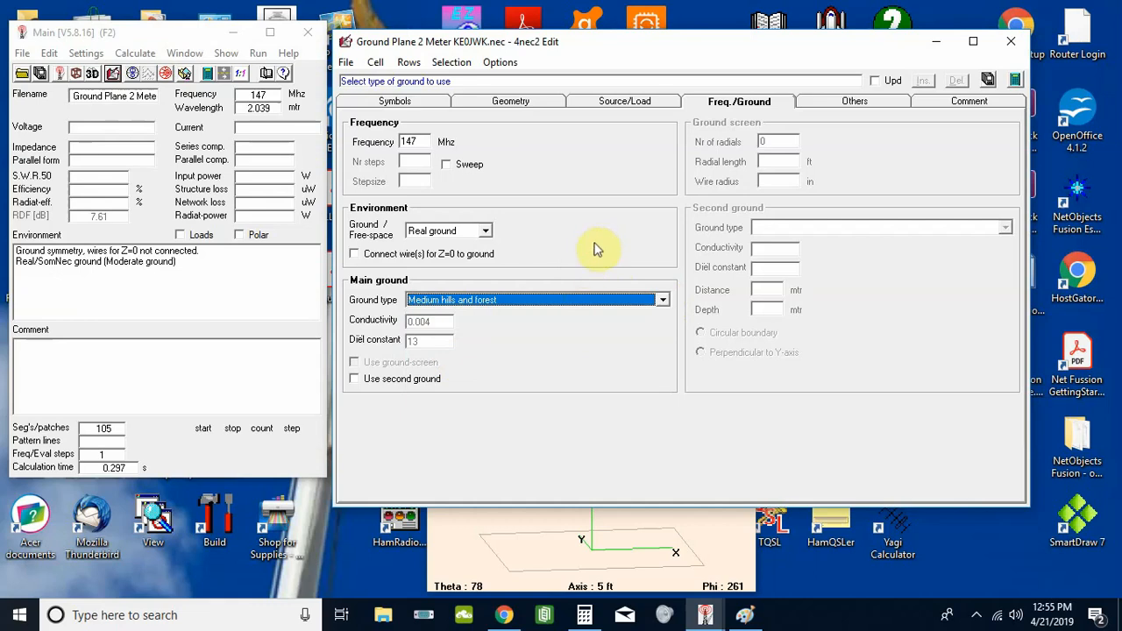
Display the load and transmission-line tables together with the voltage source definition
{"action": "left_click", "coordinate": [633, 101]}
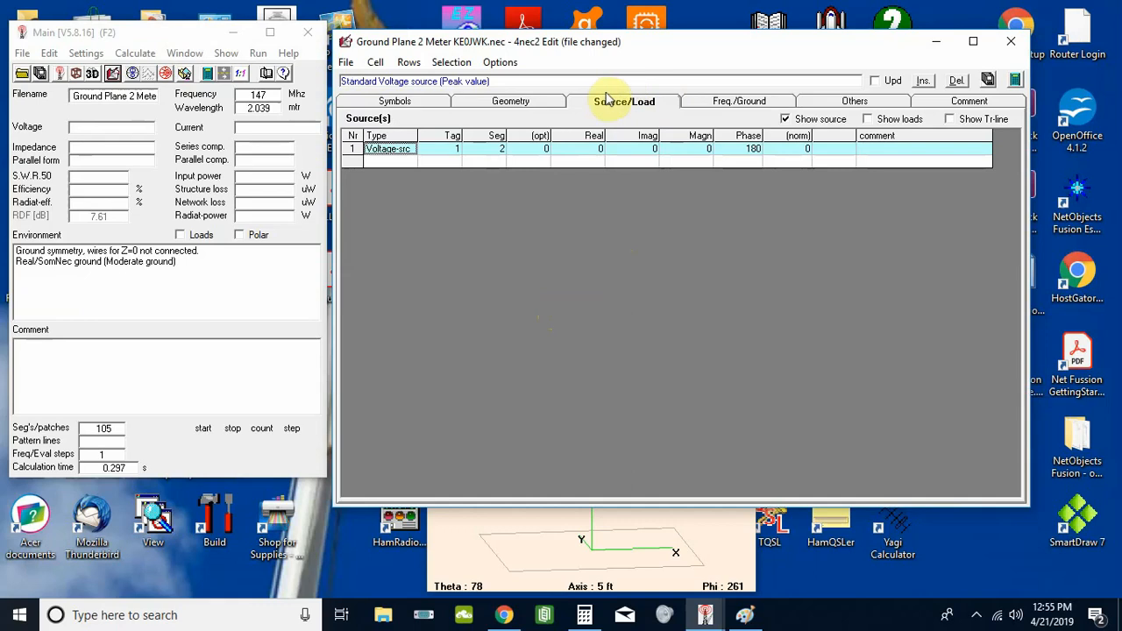
{"action": "left_click", "coordinate": [867, 118]}
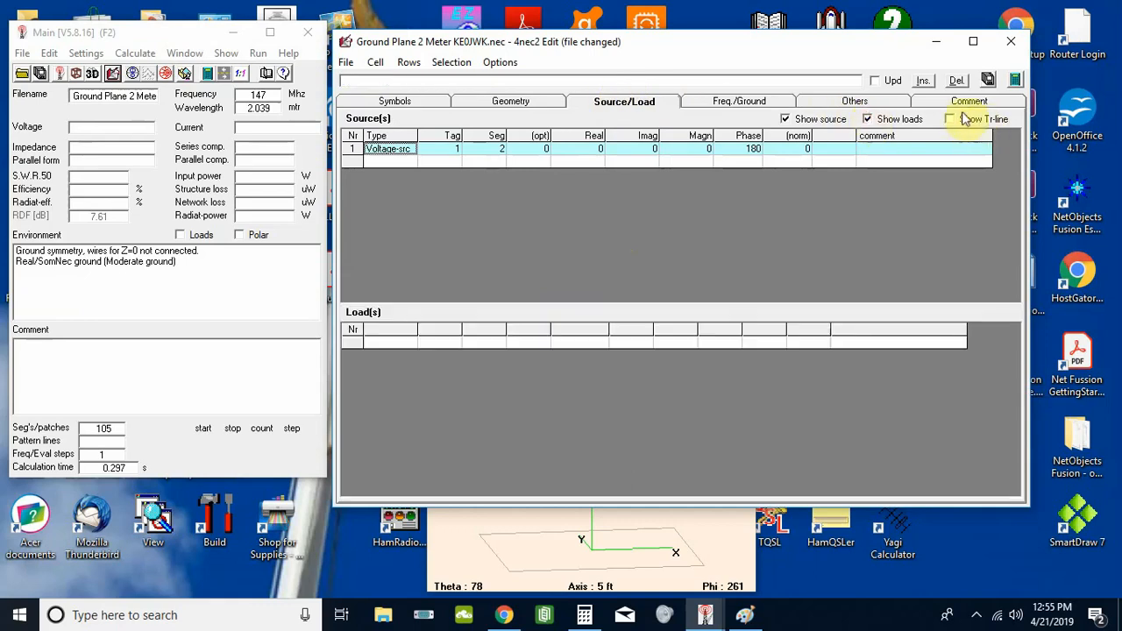
{"action": "left_click", "coordinate": [949, 119]}
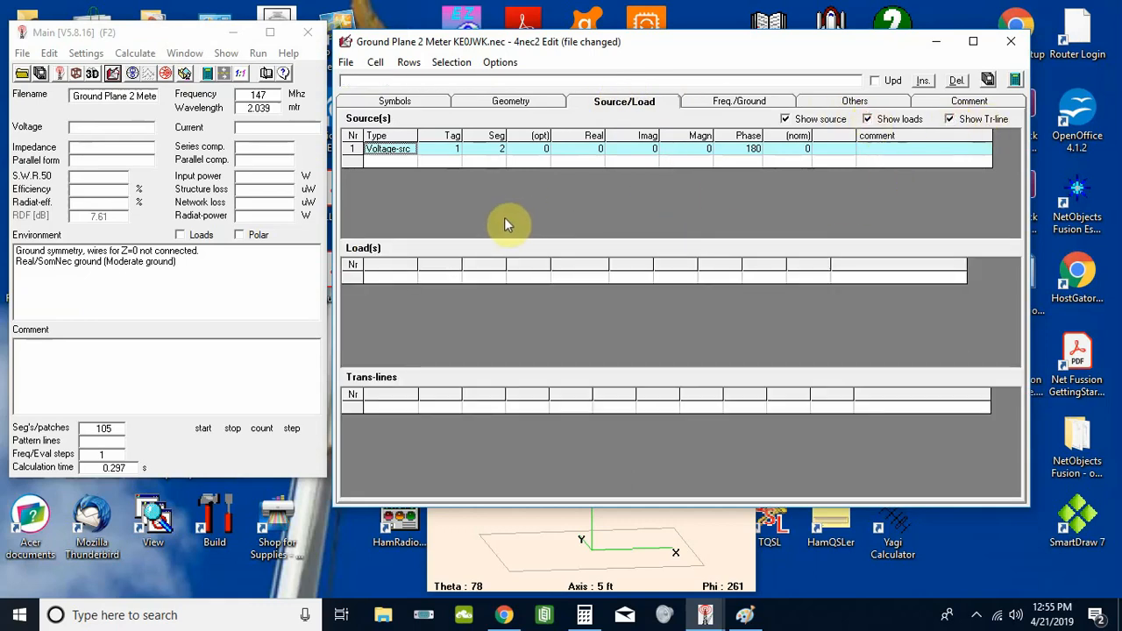
{"action": "left_click", "coordinate": [390, 151]}
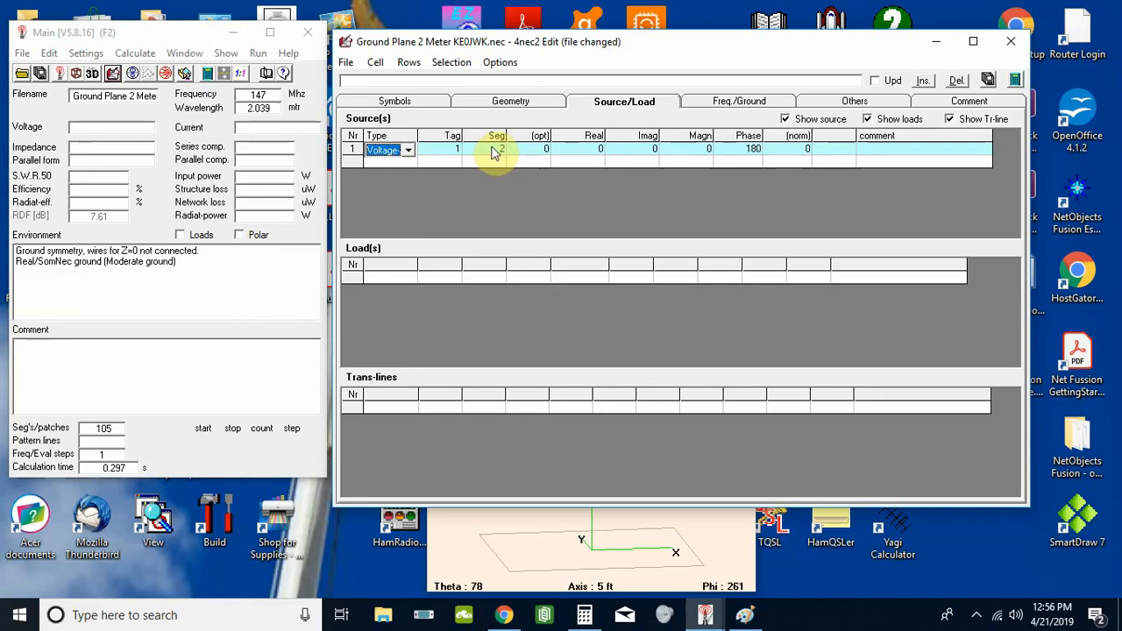
Compare the wire coordinates in the geometry table with the antenna structure in the rotated Geometry view
{"action": "left_click", "coordinate": [513, 102]}
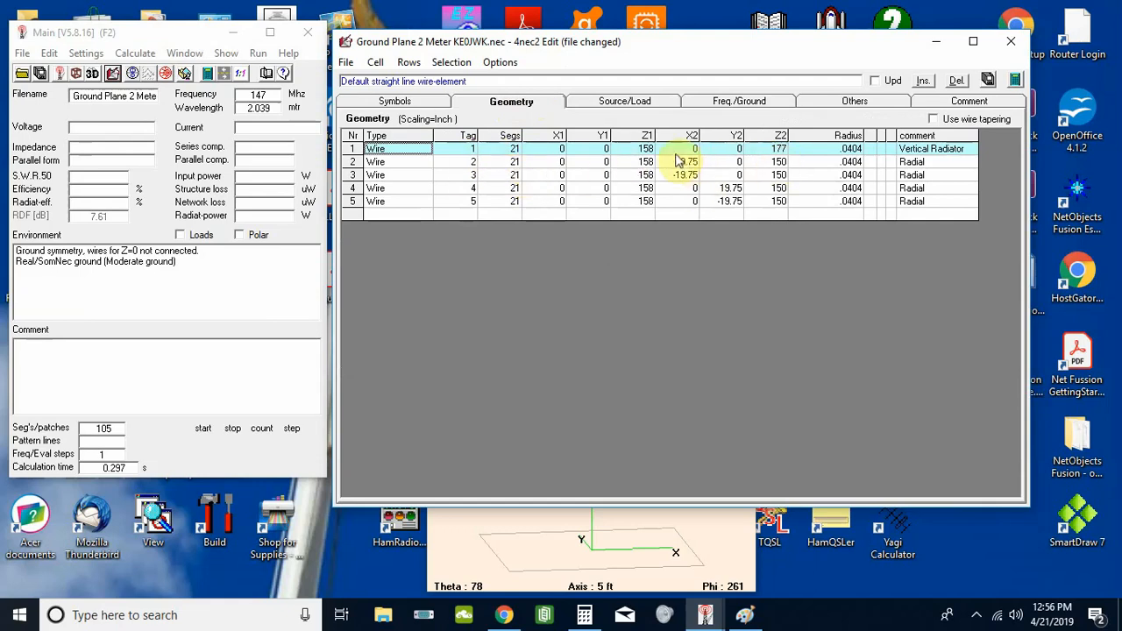
{"action": "left_click", "coordinate": [534, 528]}
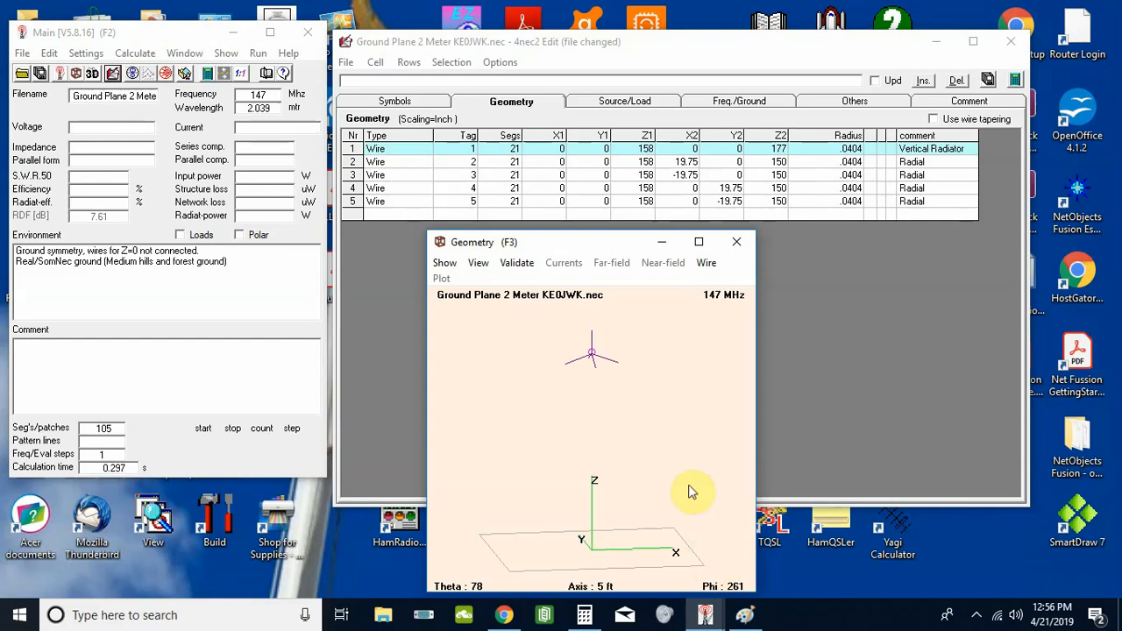
{"action": "left_click_drag", "start_coordinate": [533, 476], "coordinate": [554, 453]}
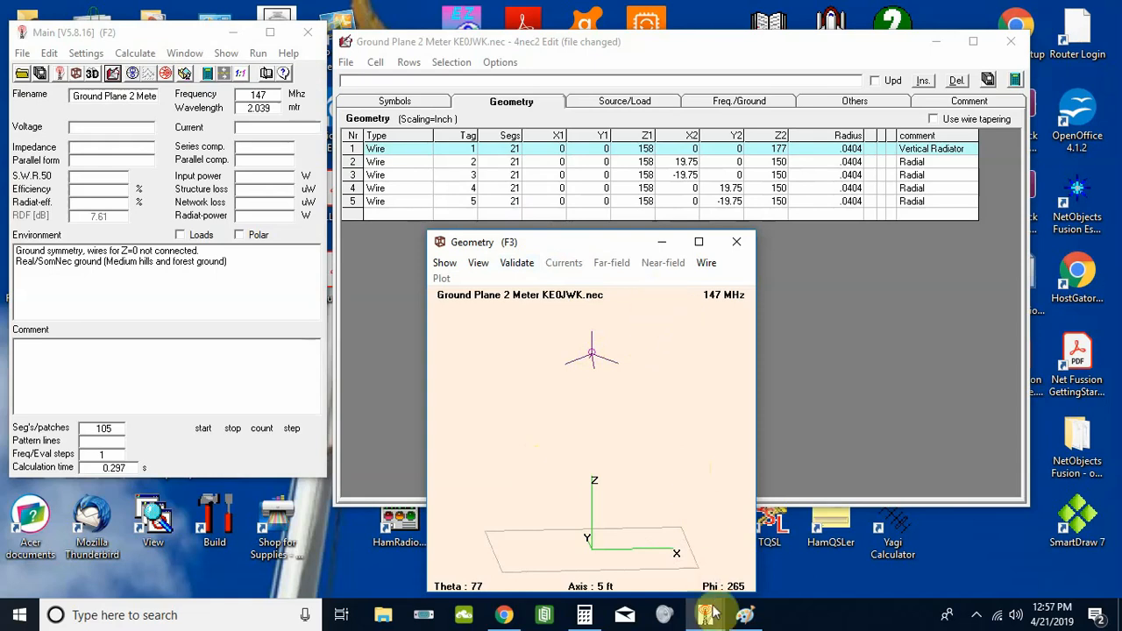
Review the antenna sketch in Paint and the 4-meter conversion to inches in Calculator, closing both without saving the sketch
{"action": "left_click", "coordinate": [746, 617]}
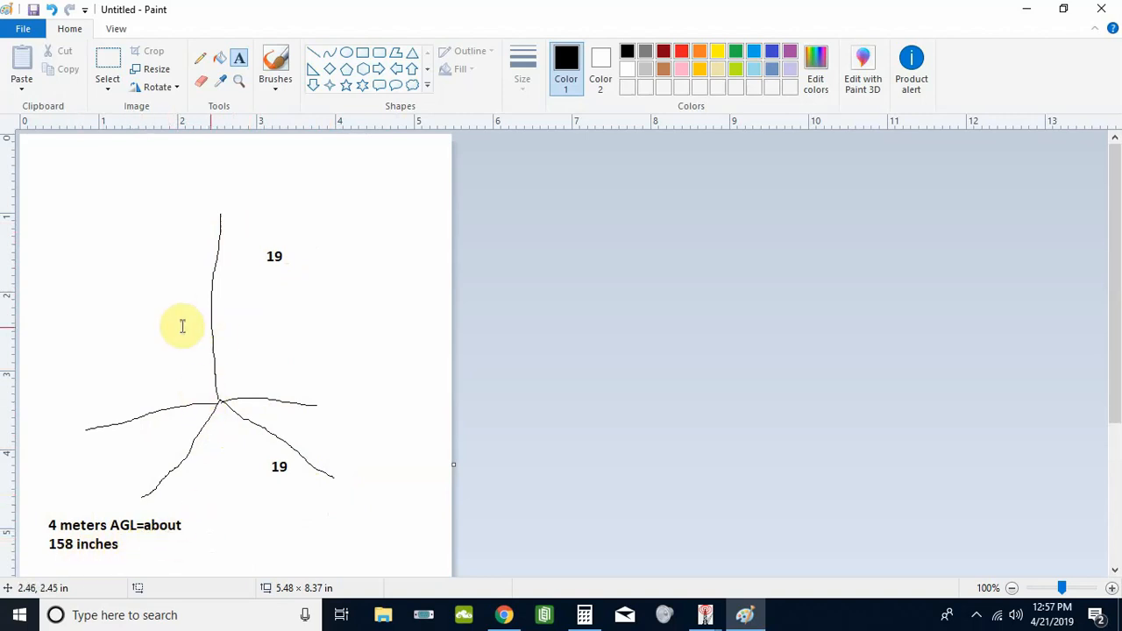
{"action": "left_click", "coordinate": [587, 619]}
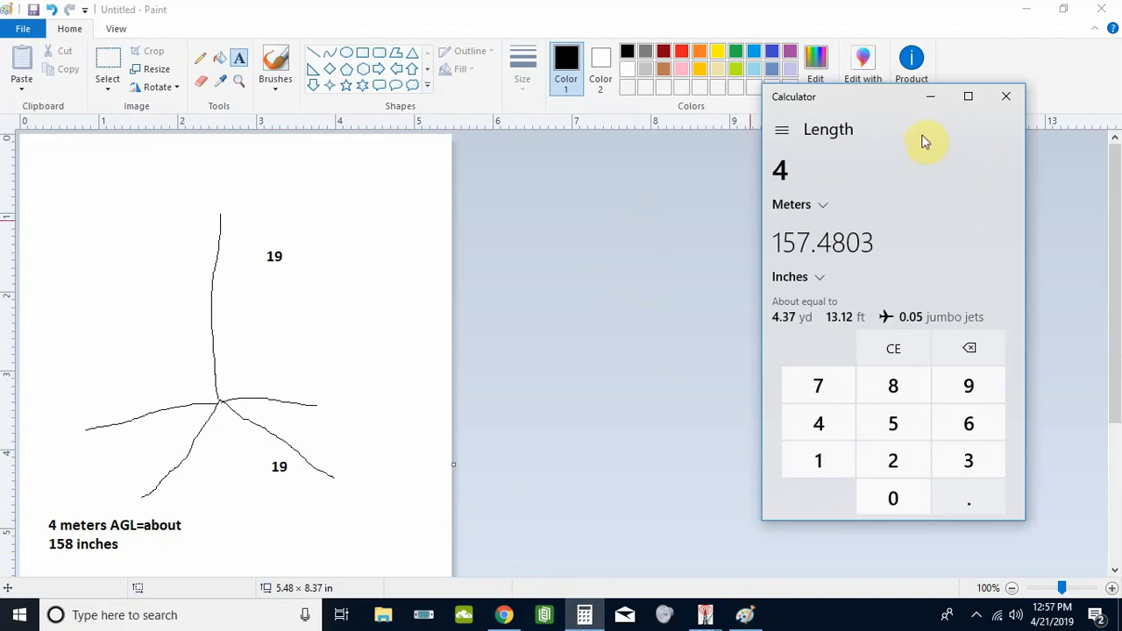
{"action": "left_click", "coordinate": [782, 131]}
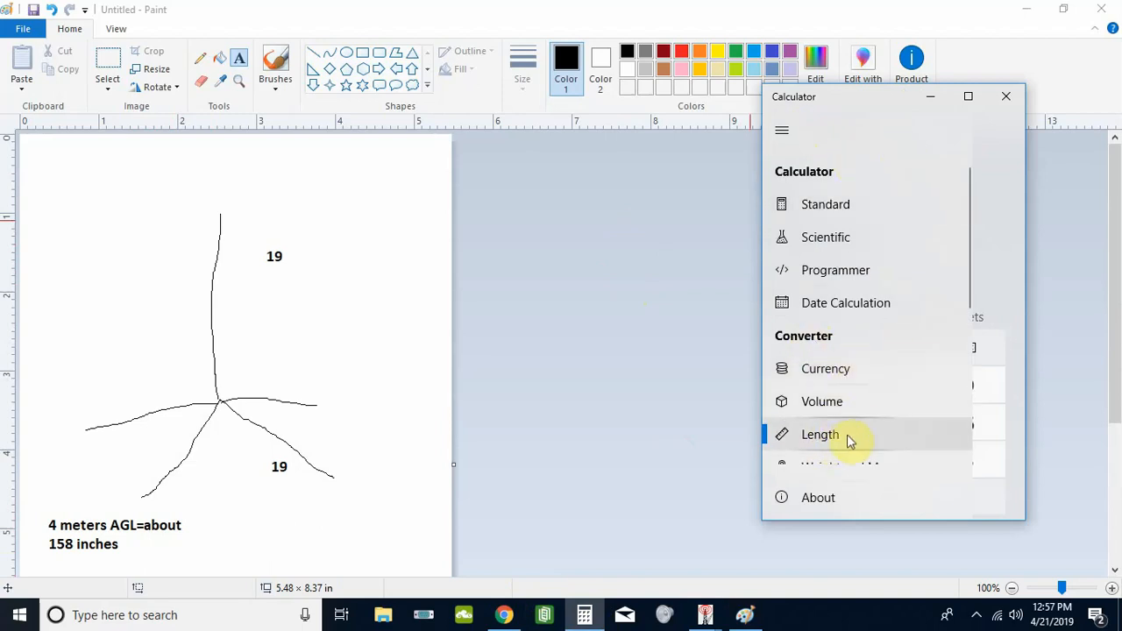
{"action": "left_click", "coordinate": [1008, 168]}
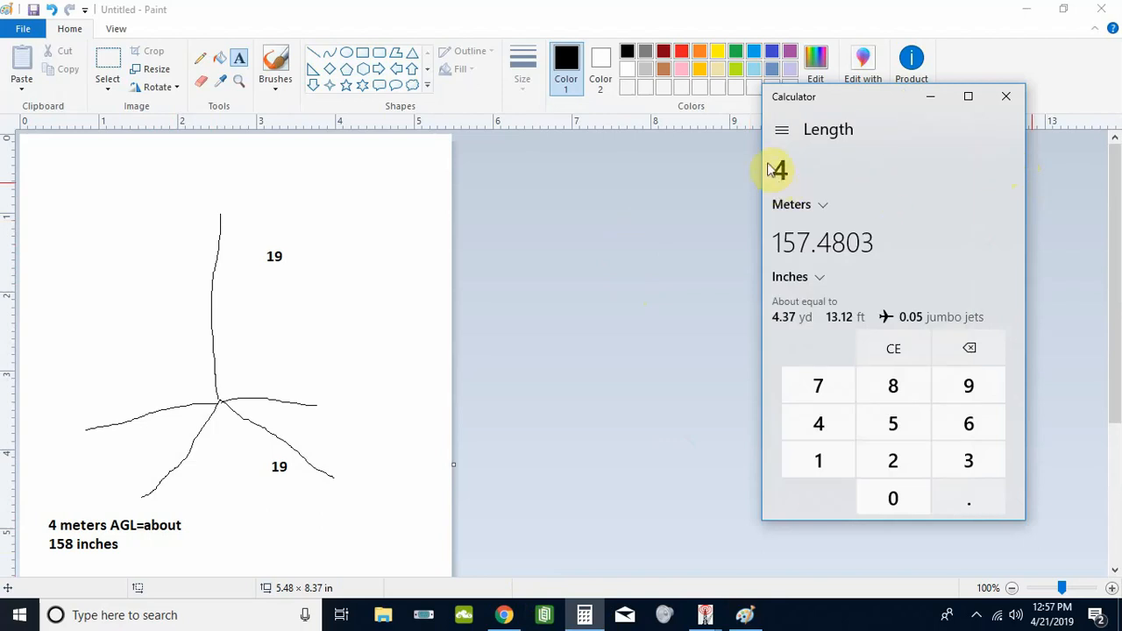
{"action": "left_click", "coordinate": [828, 206]}
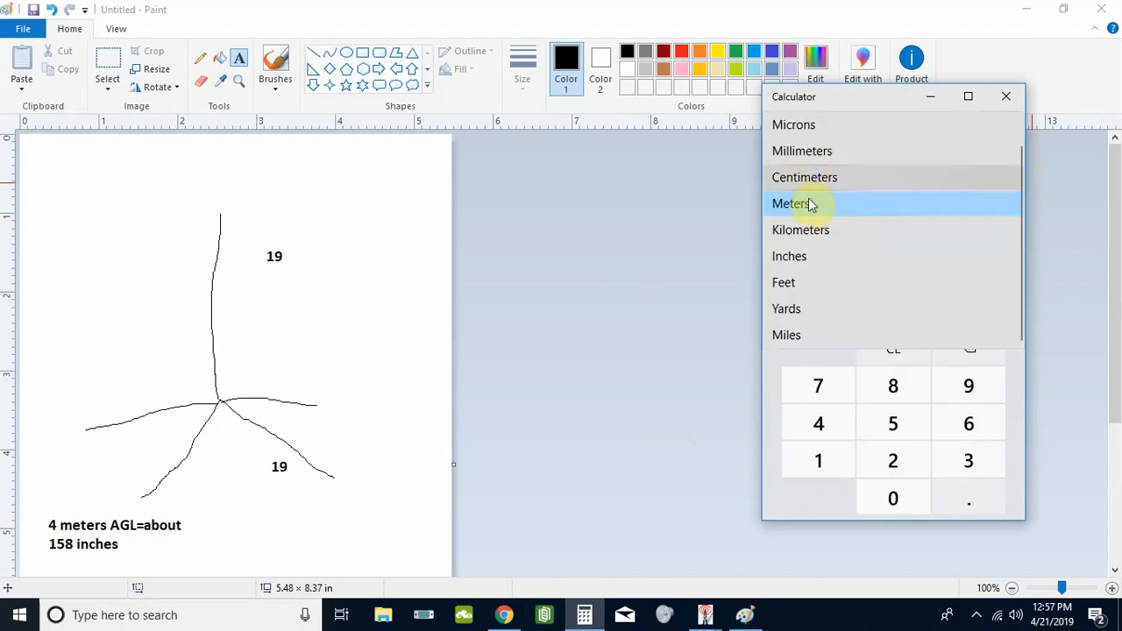
{"action": "left_click", "coordinate": [808, 203]}
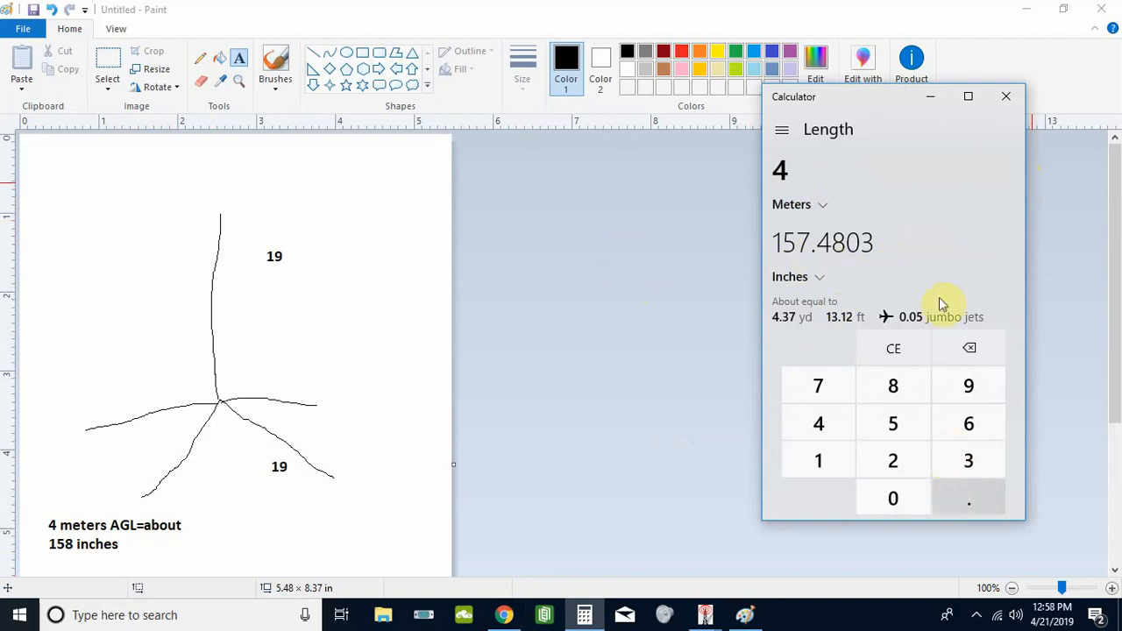
{"action": "left_click", "coordinate": [1015, 95]}
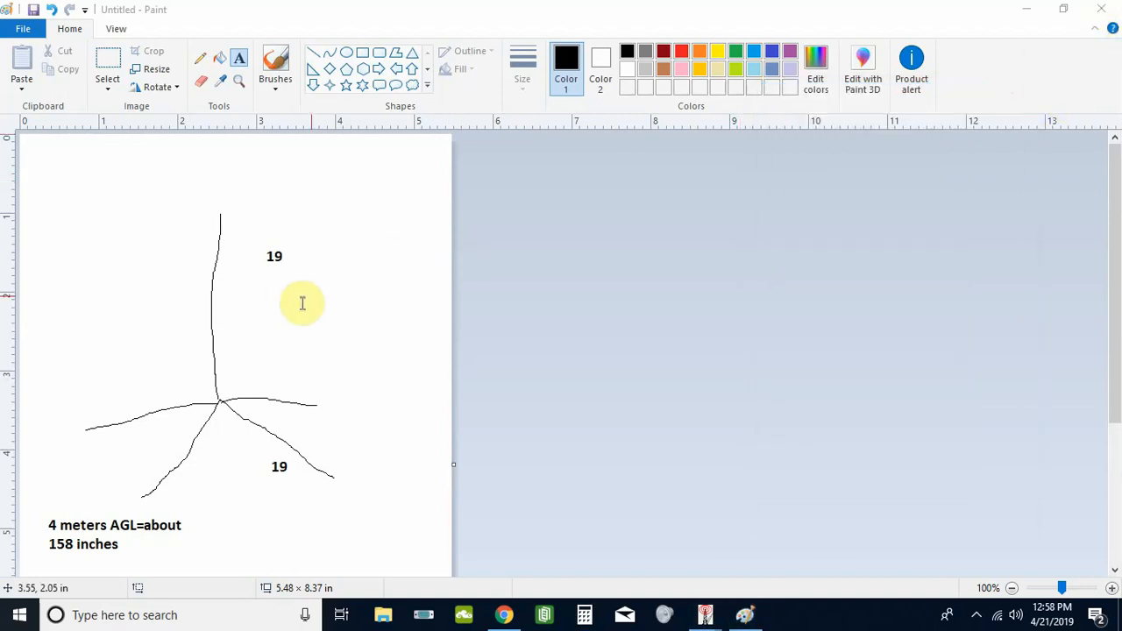
{"action": "left_click", "coordinate": [1103, 9]}
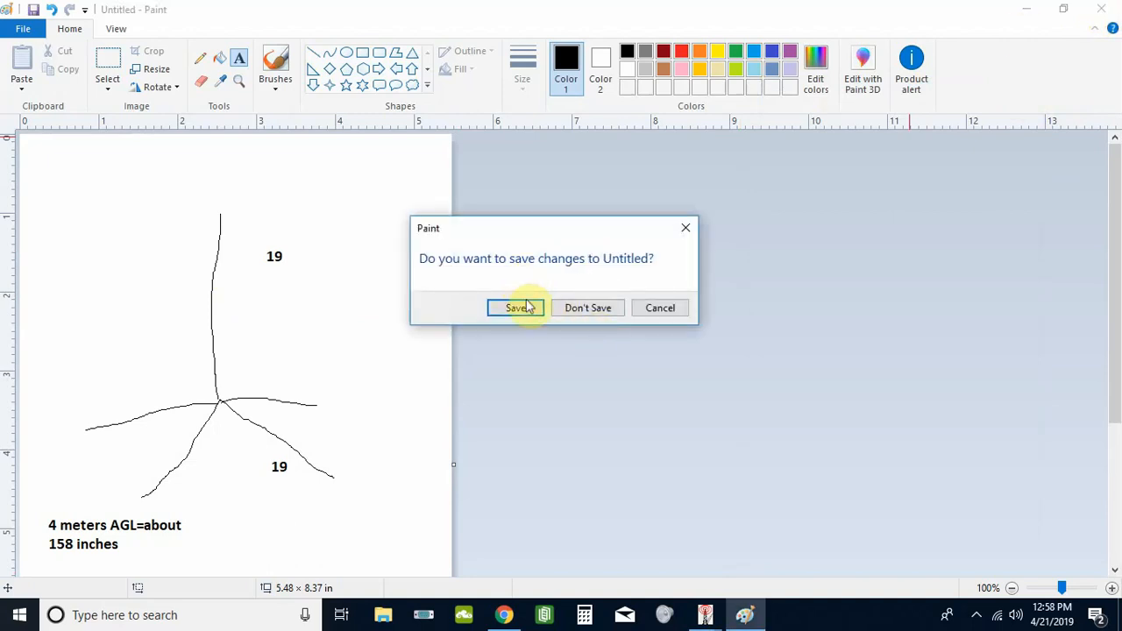
{"action": "left_click", "coordinate": [586, 307]}
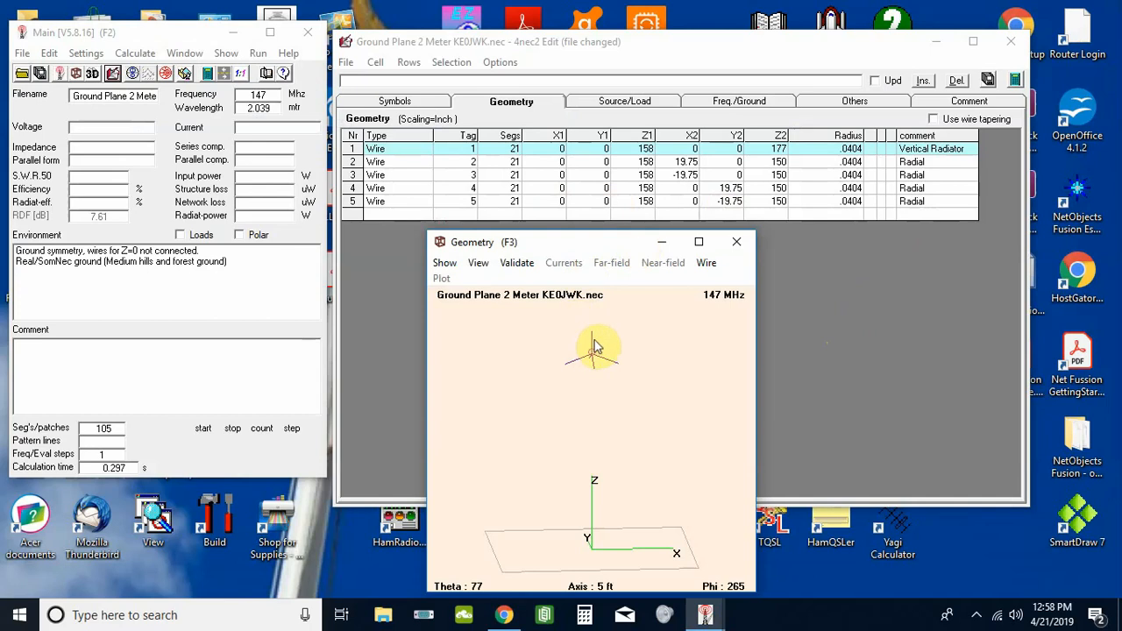
Show the wire numbers in the Geometry view and rotate the model to distinguish the radials
{"action": "left_click_drag", "start_coordinate": [651, 380], "coordinate": [659, 352]}
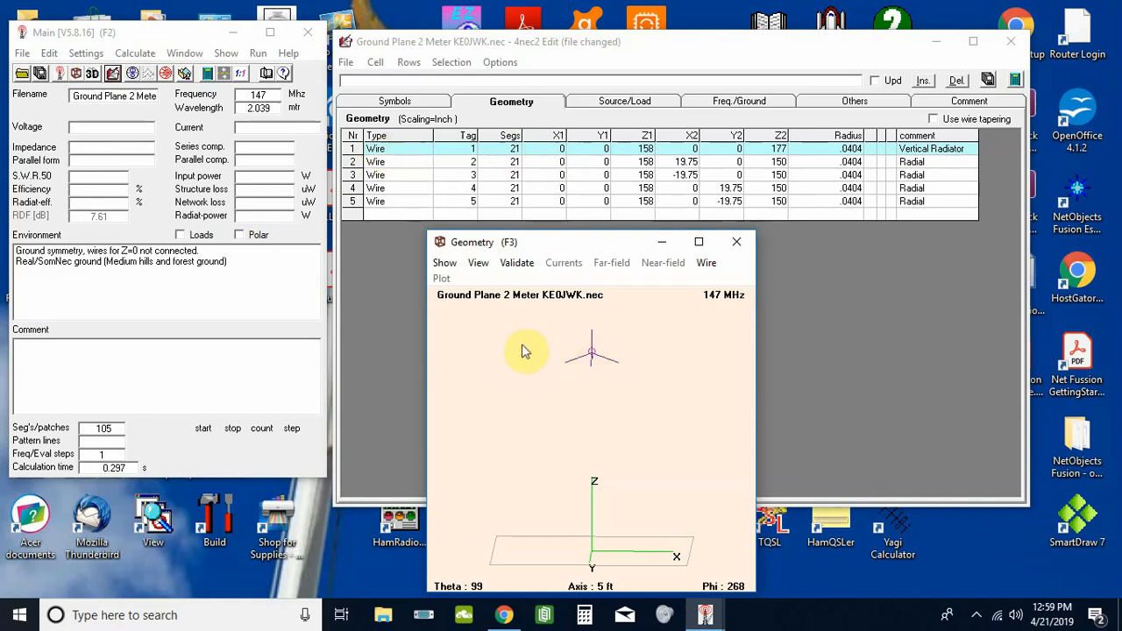
{"action": "left_click", "coordinate": [445, 263]}
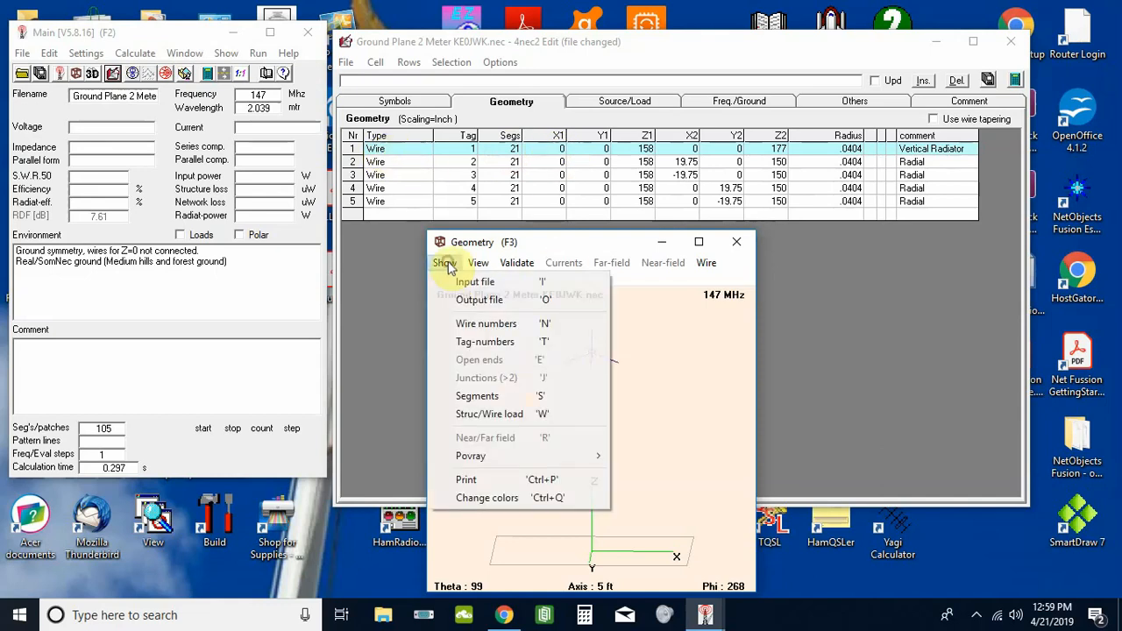
{"action": "left_click", "coordinate": [482, 330]}
{"action": "left_click_drag", "start_coordinate": [653, 400], "coordinate": [704, 418]}
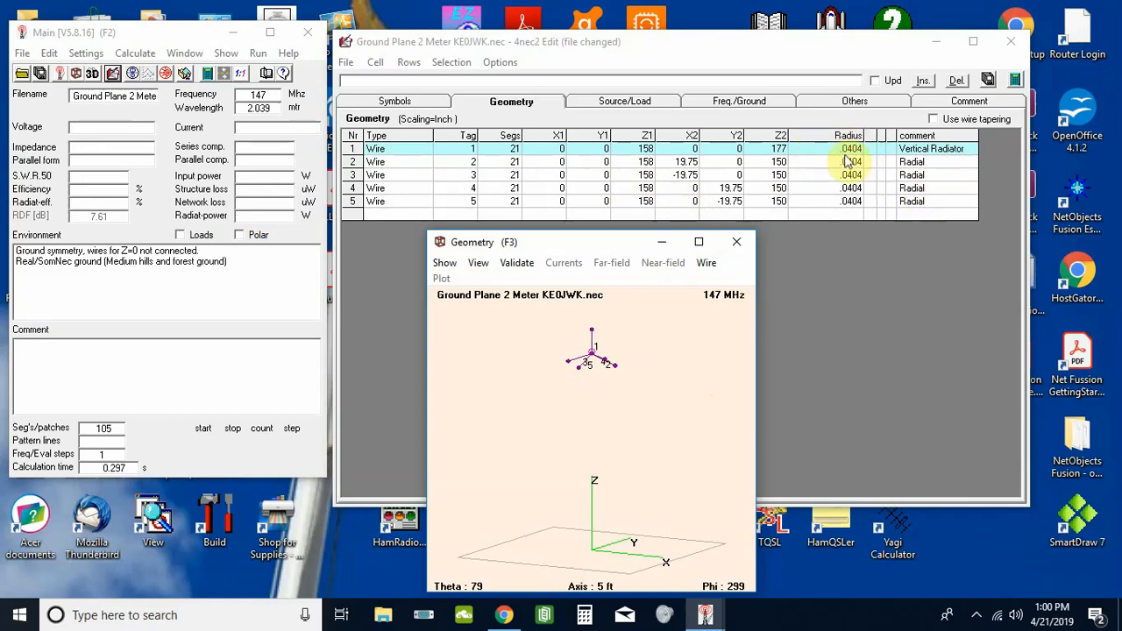
Switch to the wire gauge calculator in Chrome and calculate the dimensions of 14 AWG copper wire
{"action": "left_click", "coordinate": [505, 617]}
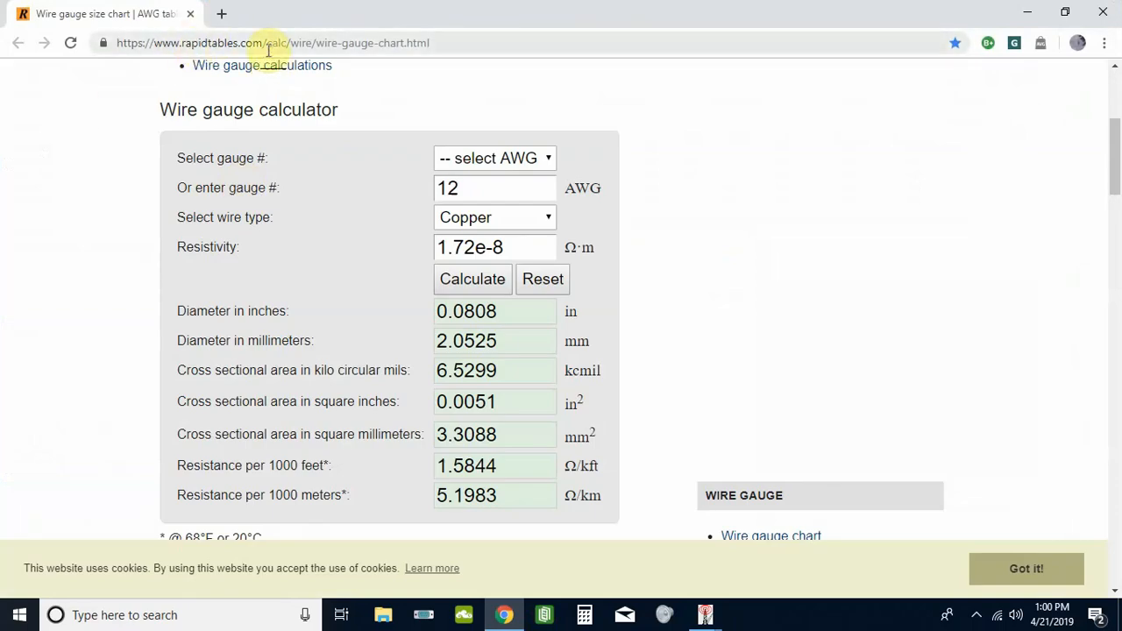
{"action": "left_click", "coordinate": [488, 189]}
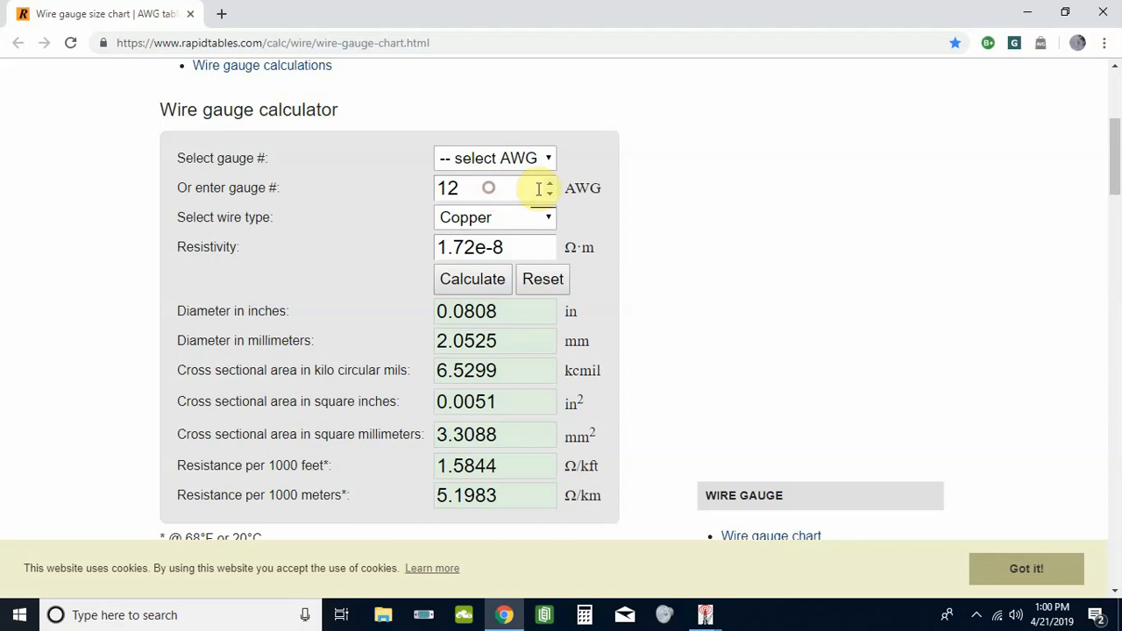
{"action": "left_click", "coordinate": [551, 185]}
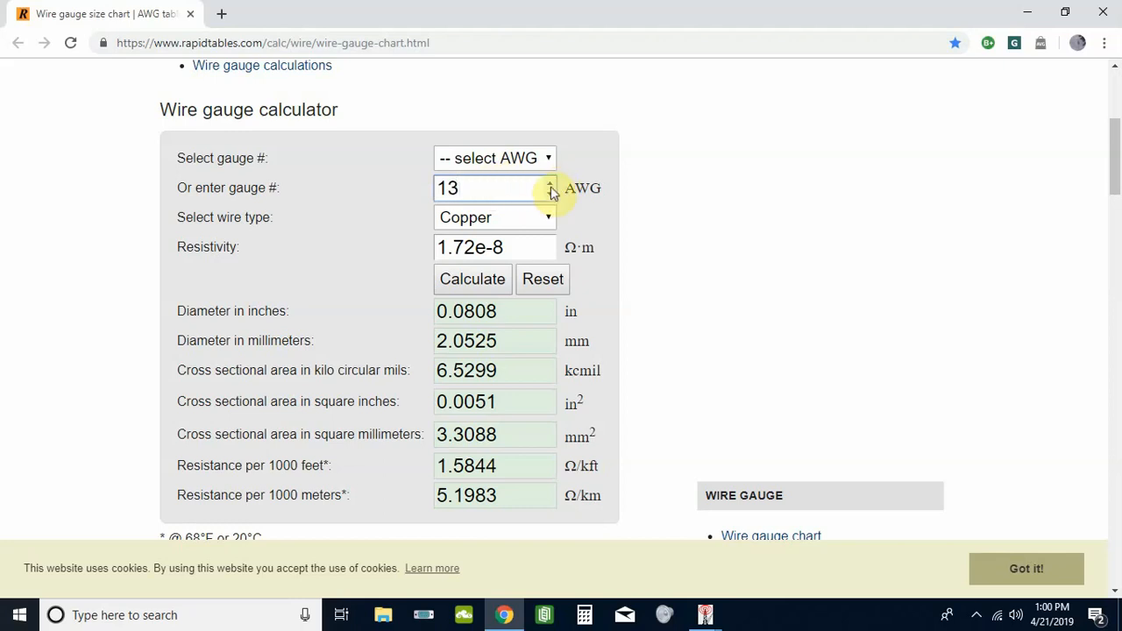
{"action": "left_click", "coordinate": [551, 185]}
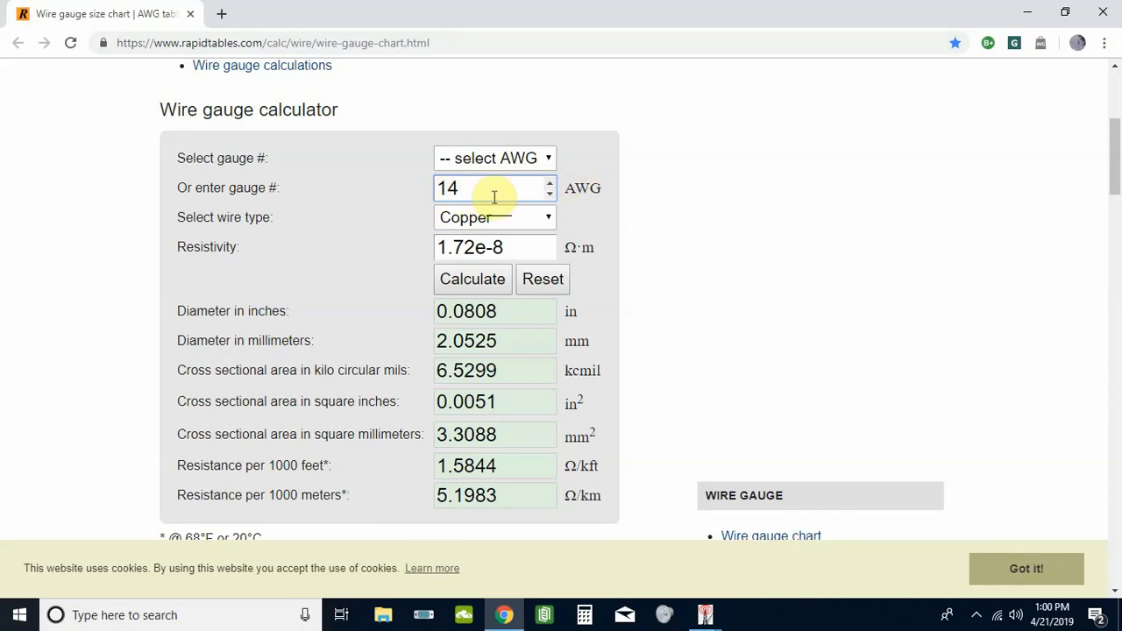
{"action": "left_click", "coordinate": [463, 280]}
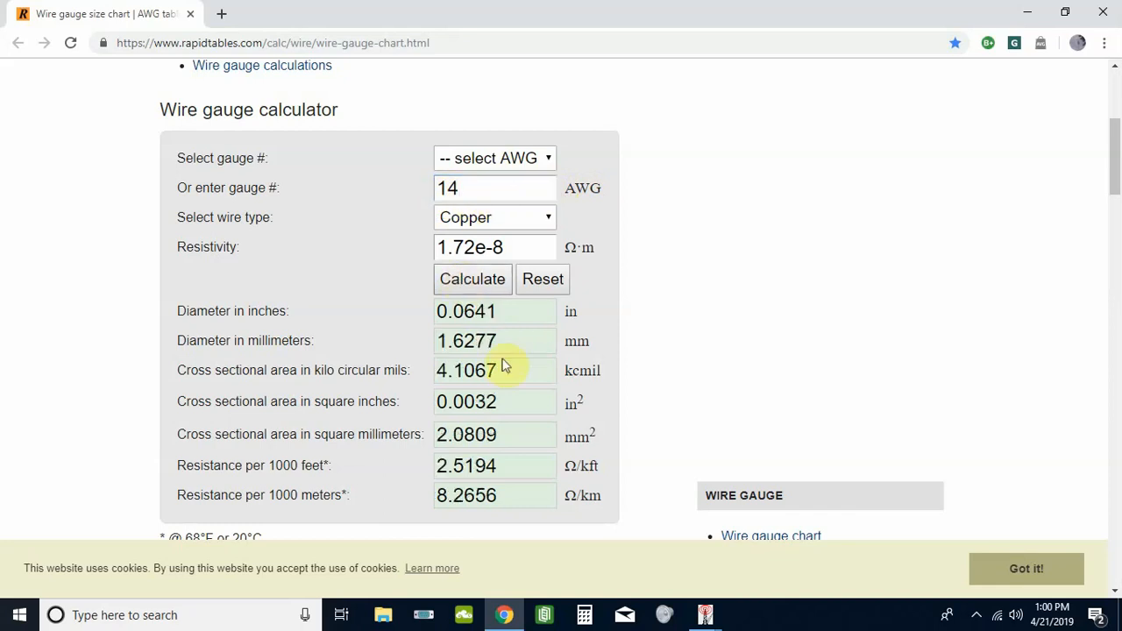
Calculate the diameter of 12 AWG copper wire
{"action": "left_click", "coordinate": [549, 193]}
{"action": "left_click", "coordinate": [549, 193]}
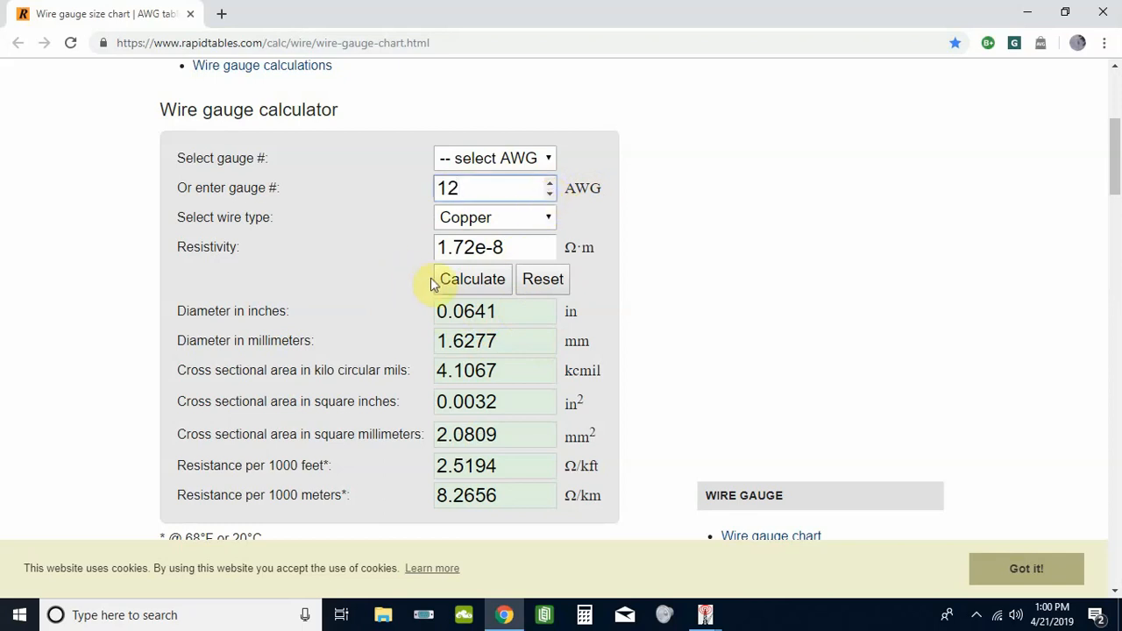
{"action": "left_click", "coordinate": [472, 278]}
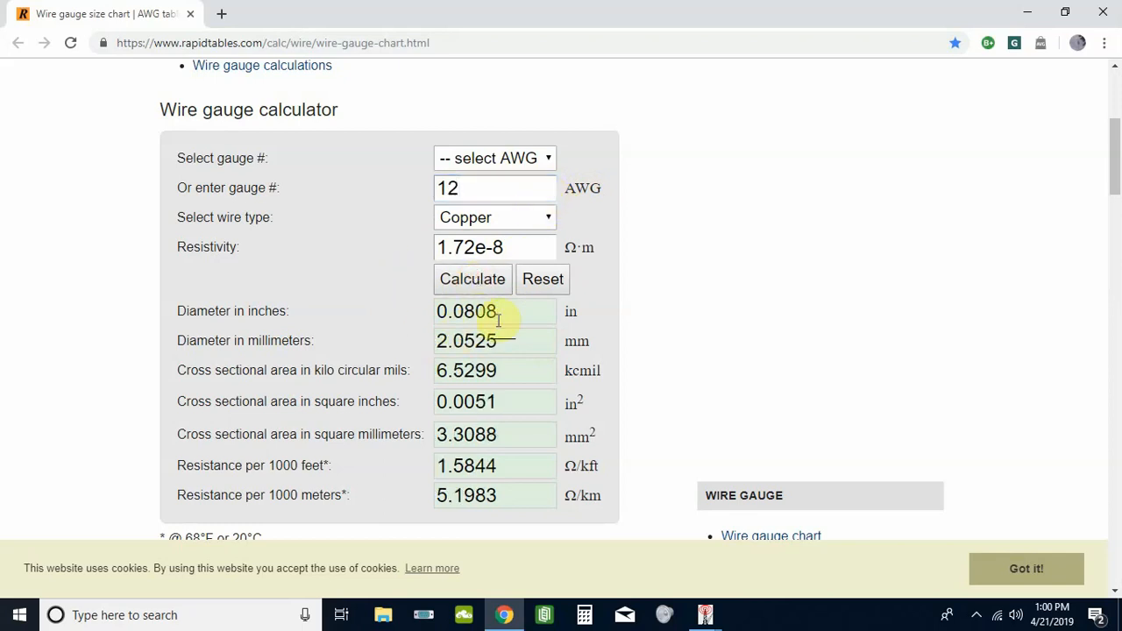